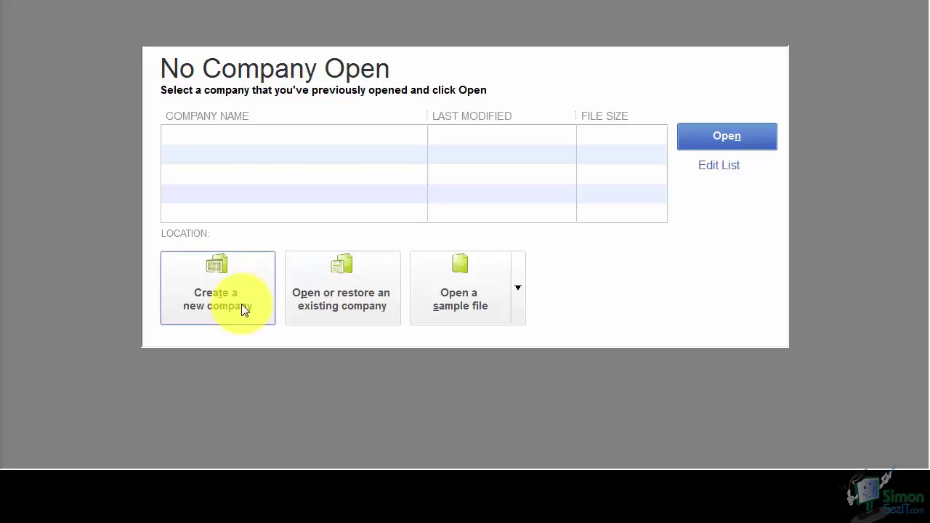
Step: Look over the sample company files, then choose Create a new company
{"action": "left_click", "coordinate": [520, 304]}
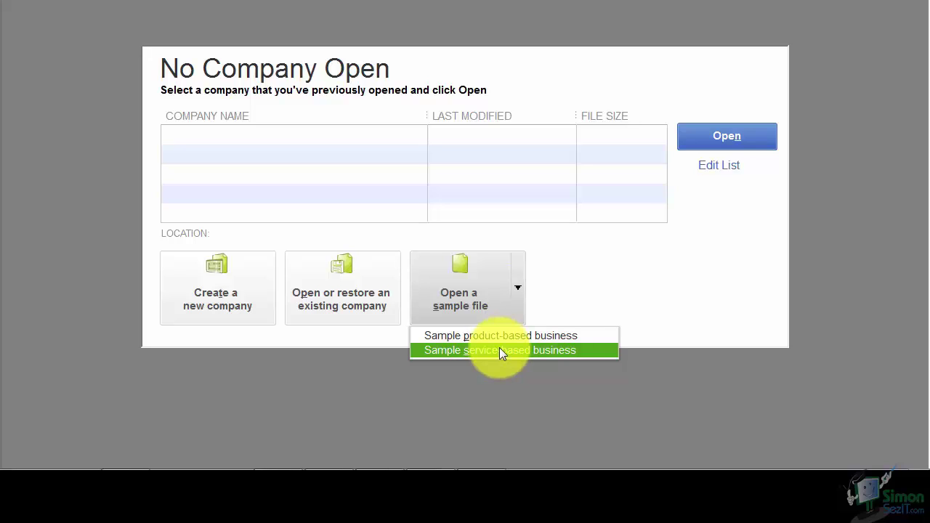
{"action": "left_click", "coordinate": [213, 294]}
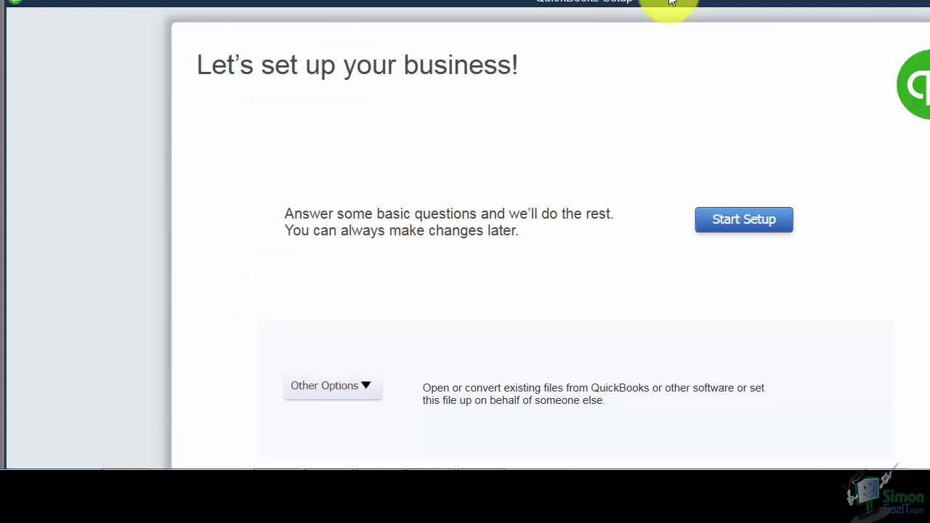
Step: Move the Setup window left and pick Advanced Setup from Other Options
{"action": "left_click_drag", "start_coordinate": [670, 2], "coordinate": [549, 13]}
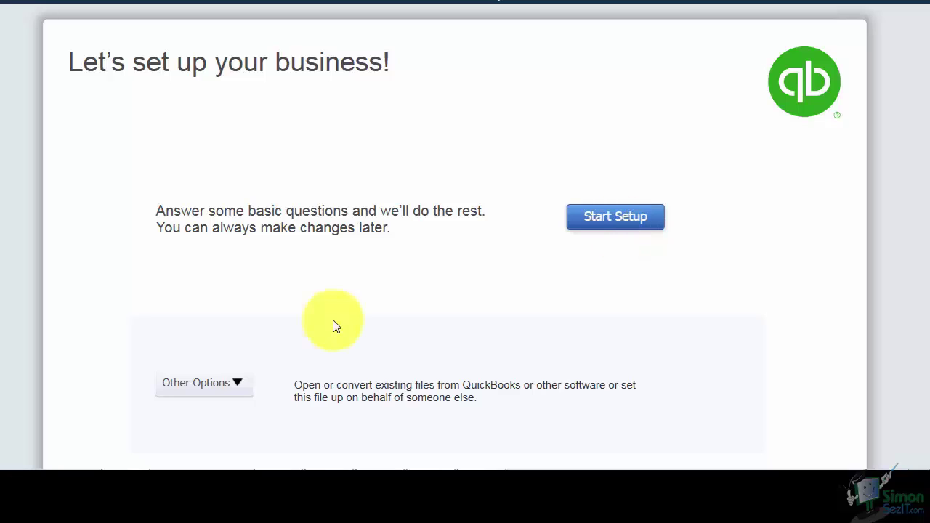
{"action": "left_click", "coordinate": [235, 384]}
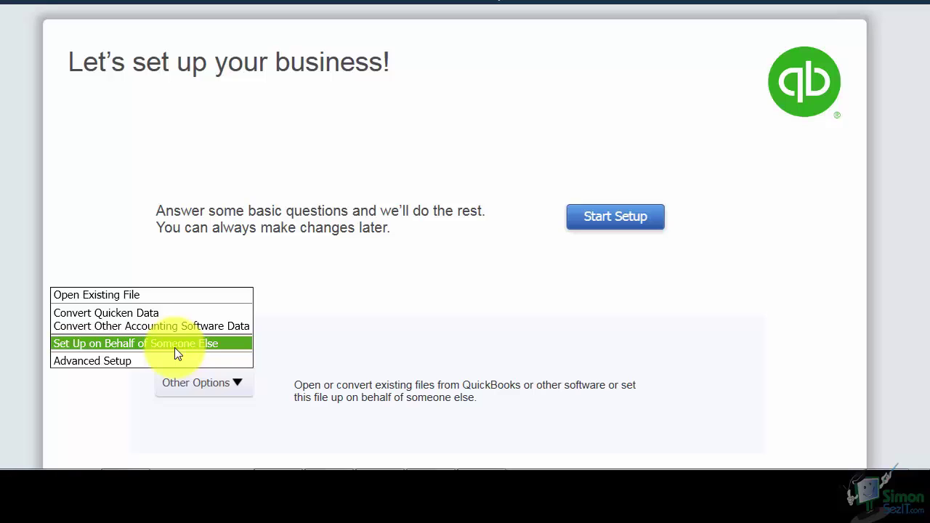
{"action": "left_click", "coordinate": [124, 360]}
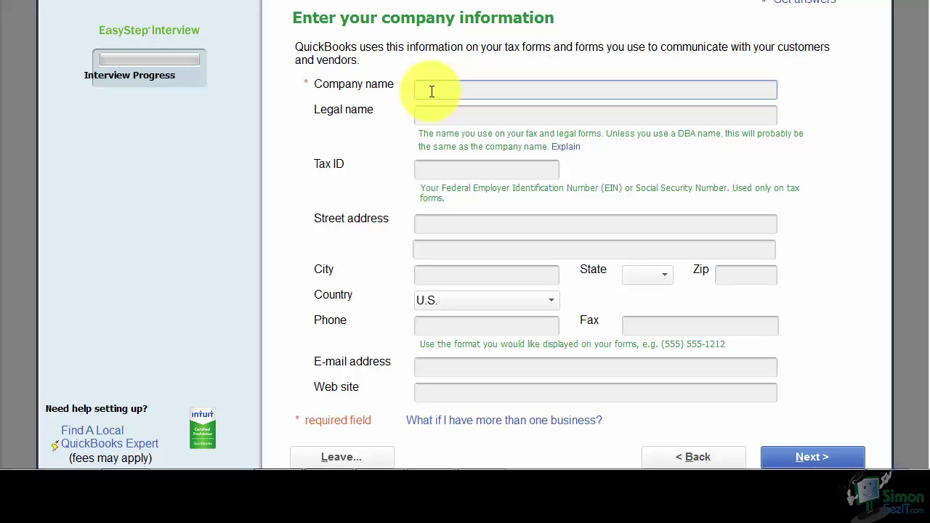
Step: Enter ABC Services as the company name so the legal name fills in
{"action": "type", "text": "ABC Services"}
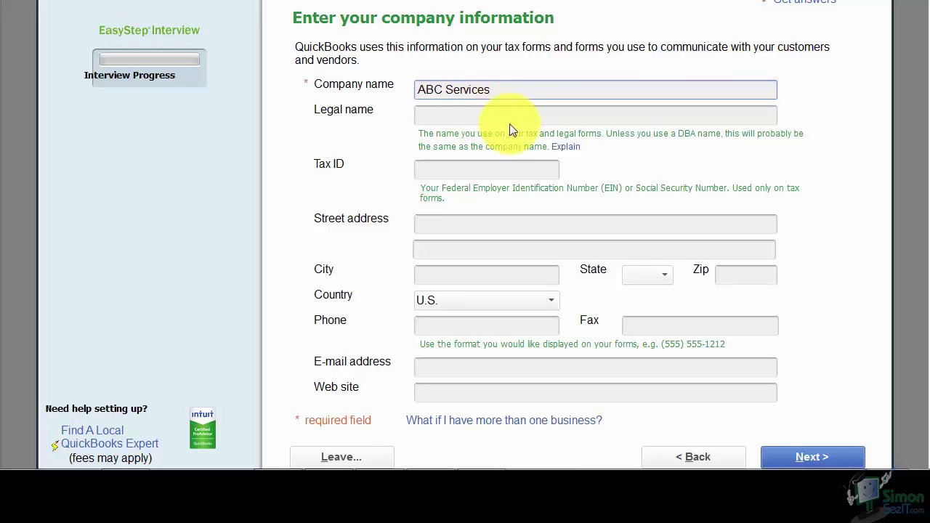
{"action": "key", "text": "Tab"}
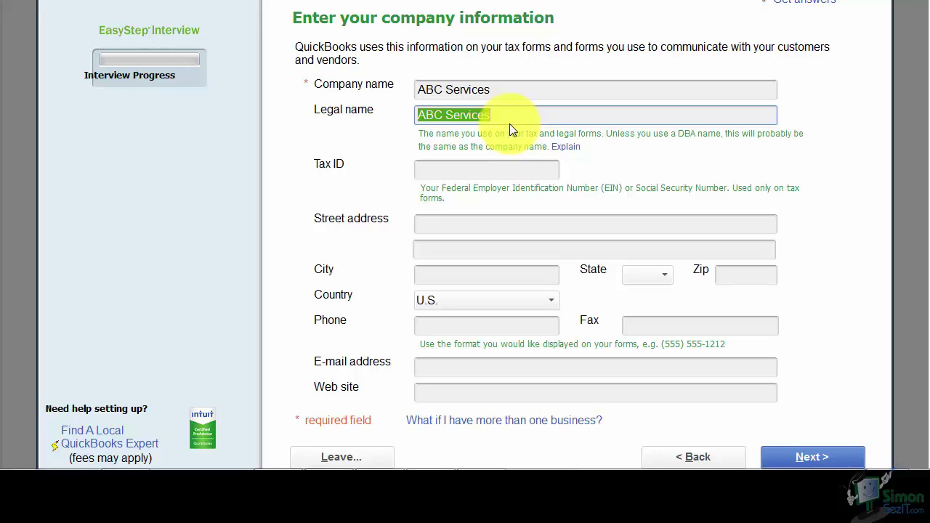
{"action": "left_click", "coordinate": [452, 173]}
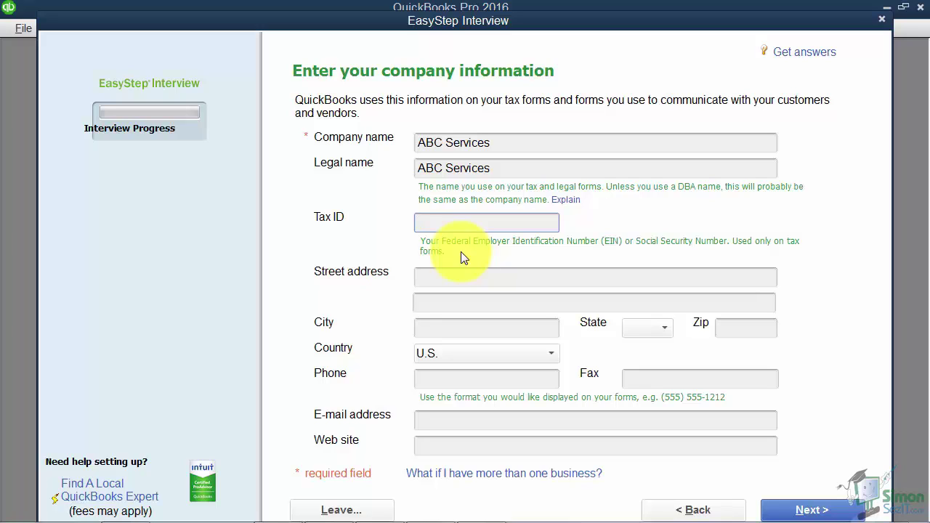
Step: Enter the address PO Box Rivers Avenue, Charlotte, NC 78125
{"action": "left_click", "coordinate": [470, 277]}
{"action": "type", "text": "P"}
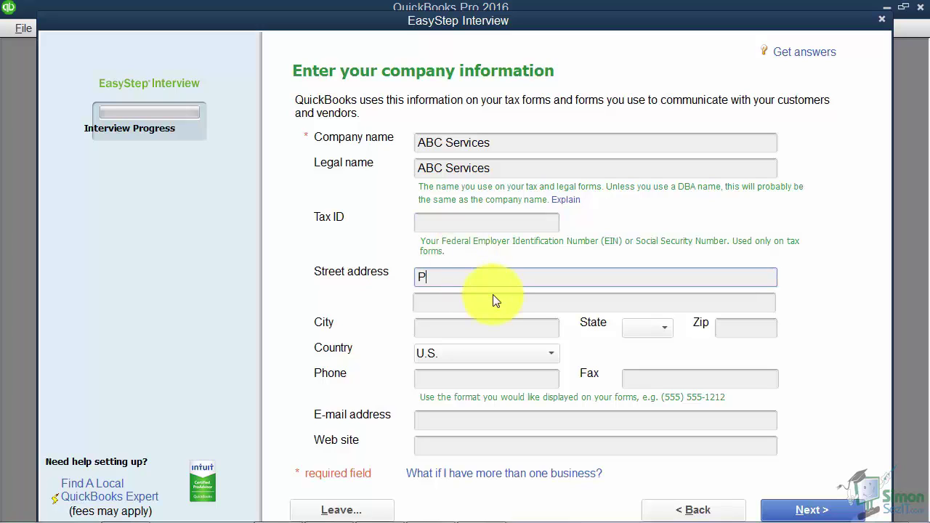
{"action": "type", "text": "O Box Rivers Avenue"}
{"action": "key", "text": "Tab"}
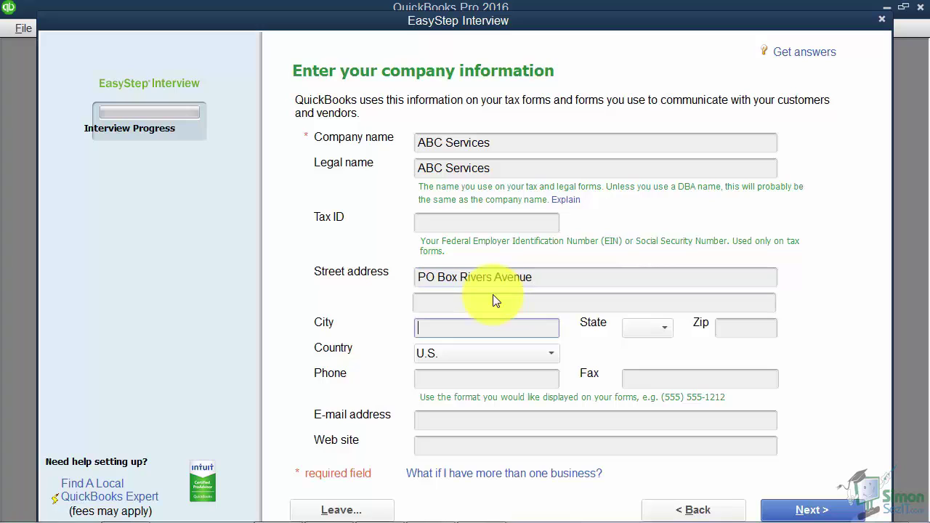
{"action": "type", "text": "Charlotte"}
{"action": "key", "text": "Tab"}
{"action": "type", "text": "NC"}
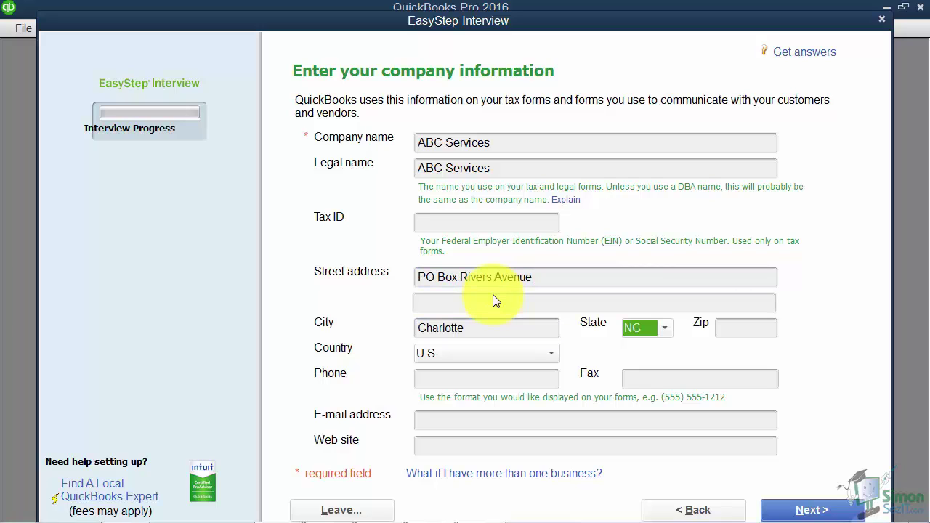
{"action": "key", "text": "Tab"}
{"action": "type", "text": "78125"}
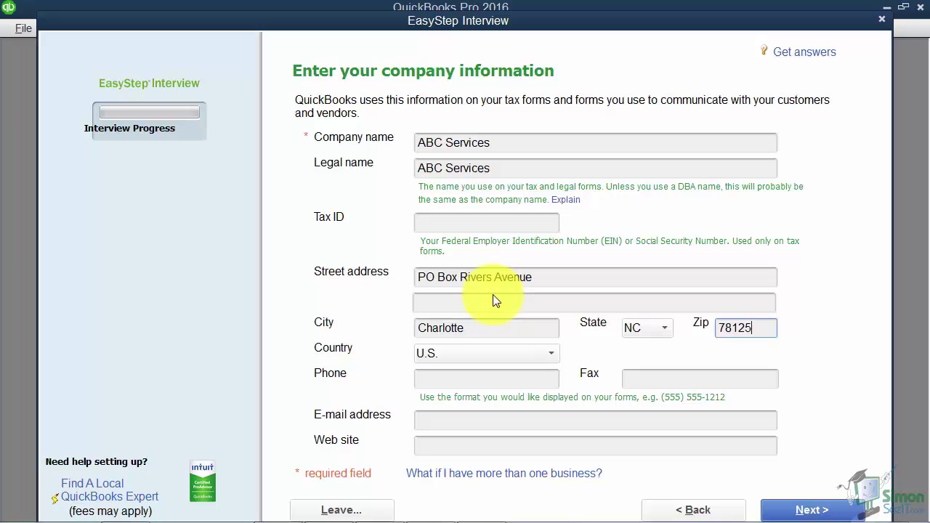
{"action": "key", "text": "Tab"}
Step: Leave phone, fax, e-mail and web site blank and continue to the industry page
{"action": "left_click", "coordinate": [475, 378]}
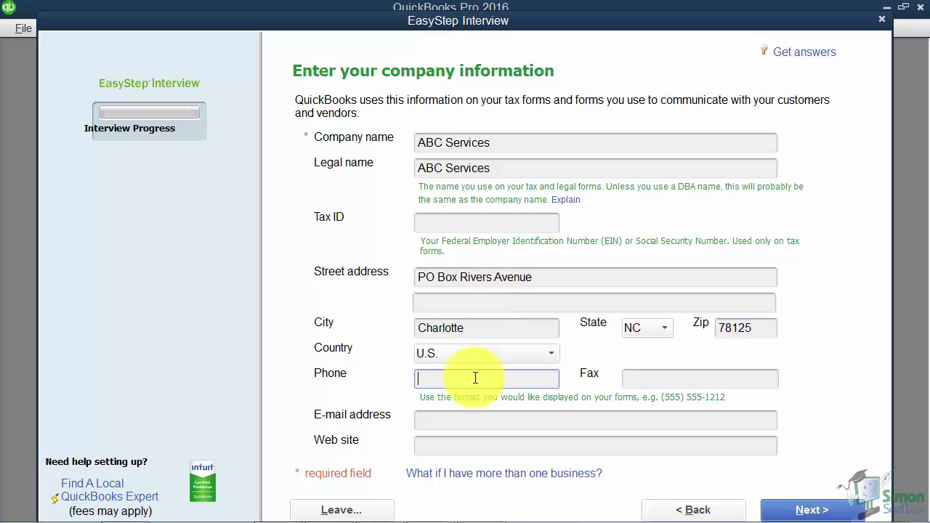
{"action": "left_click", "coordinate": [636, 380]}
{"action": "left_click", "coordinate": [501, 418]}
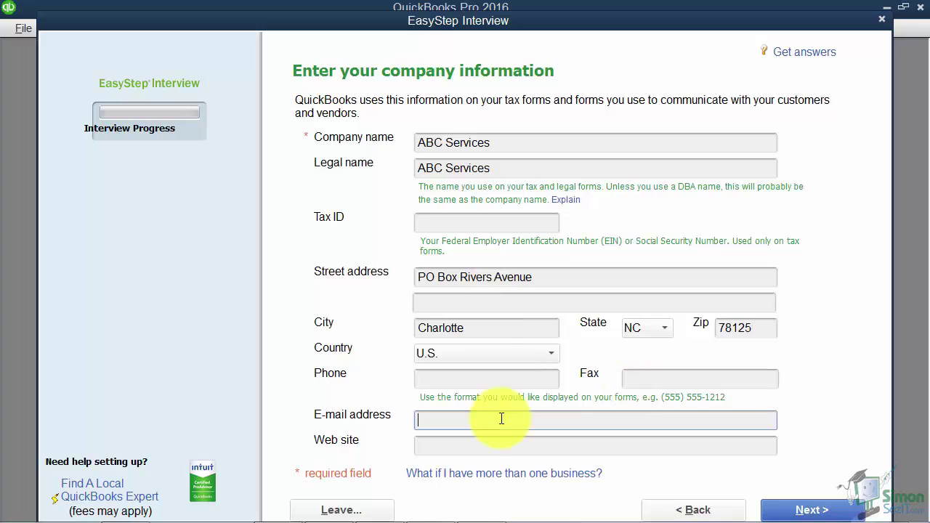
{"action": "left_click", "coordinate": [482, 451]}
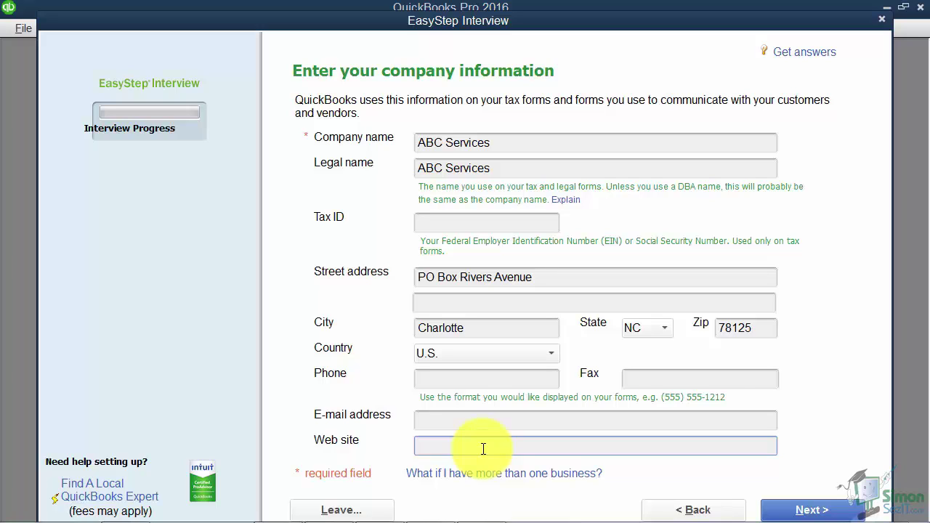
{"action": "left_click", "coordinate": [800, 512]}
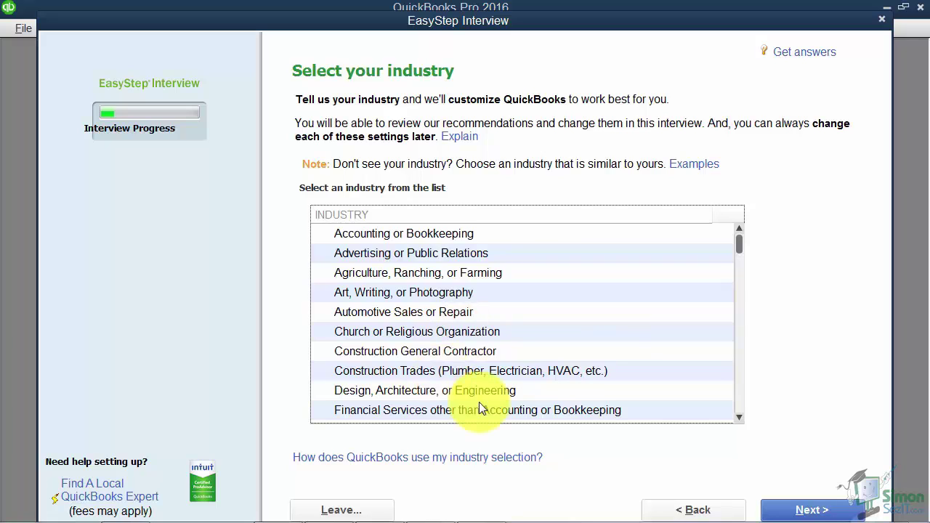
Step: Pick General Service-based Business from the end of the industry list and continue
{"action": "left_click", "coordinate": [740, 418]}
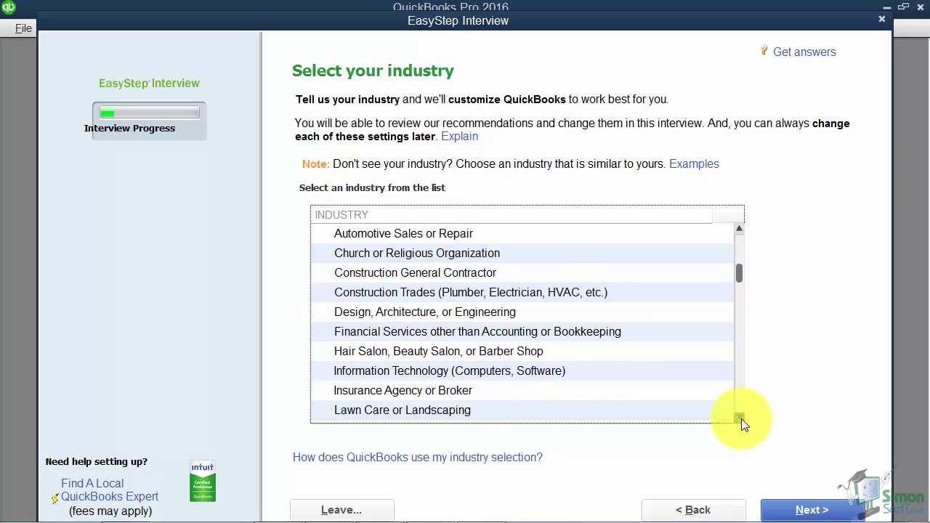
{"action": "left_click", "coordinate": [741, 418]}
{"action": "left_click", "coordinate": [740, 419]}
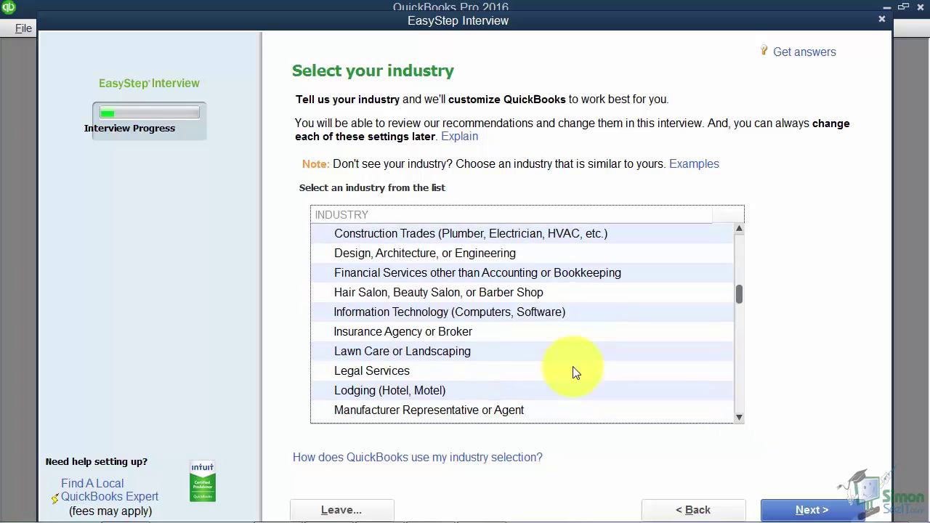
{"action": "left_click", "coordinate": [738, 417]}
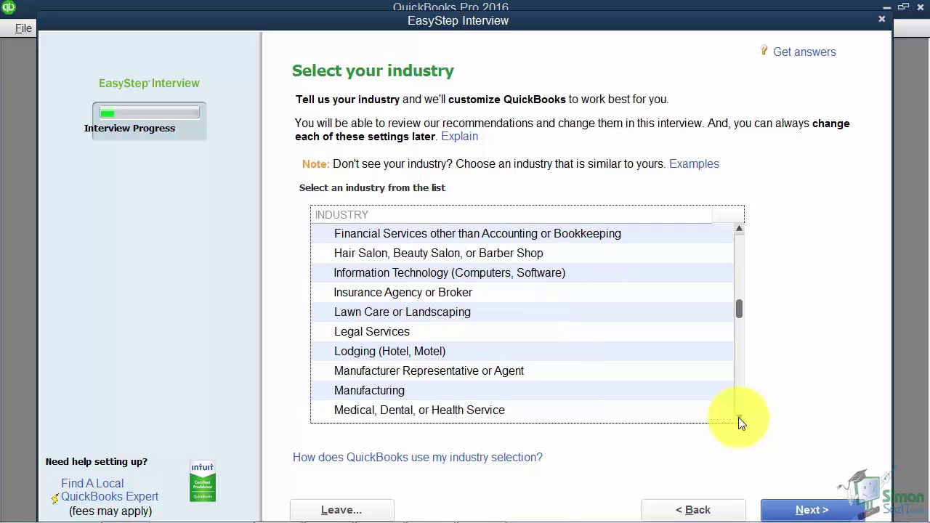
{"action": "left_click", "coordinate": [739, 417]}
{"action": "left_click", "coordinate": [739, 418]}
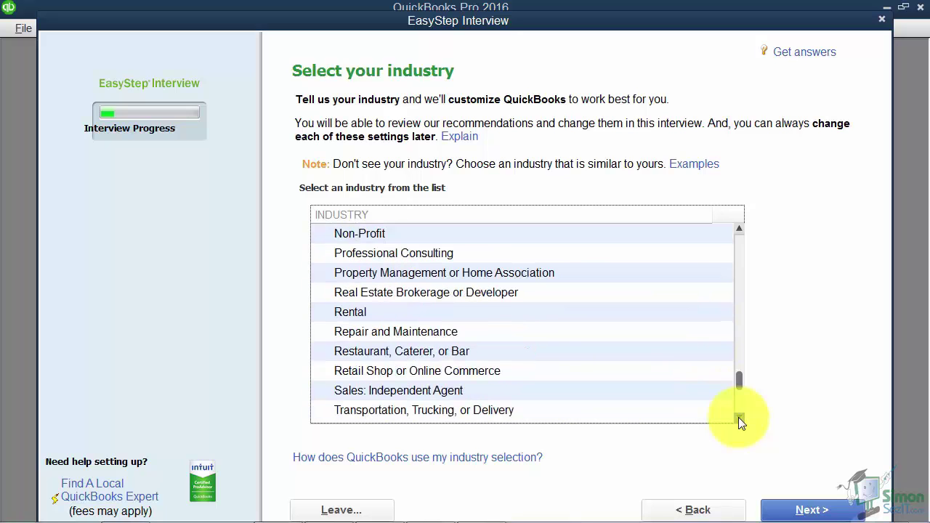
{"action": "left_click", "coordinate": [738, 417]}
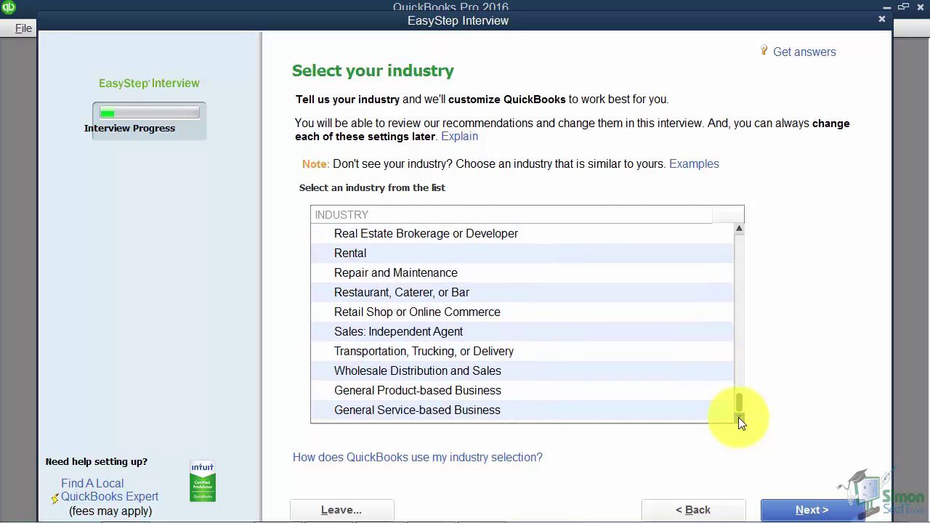
{"action": "left_click", "coordinate": [430, 412]}
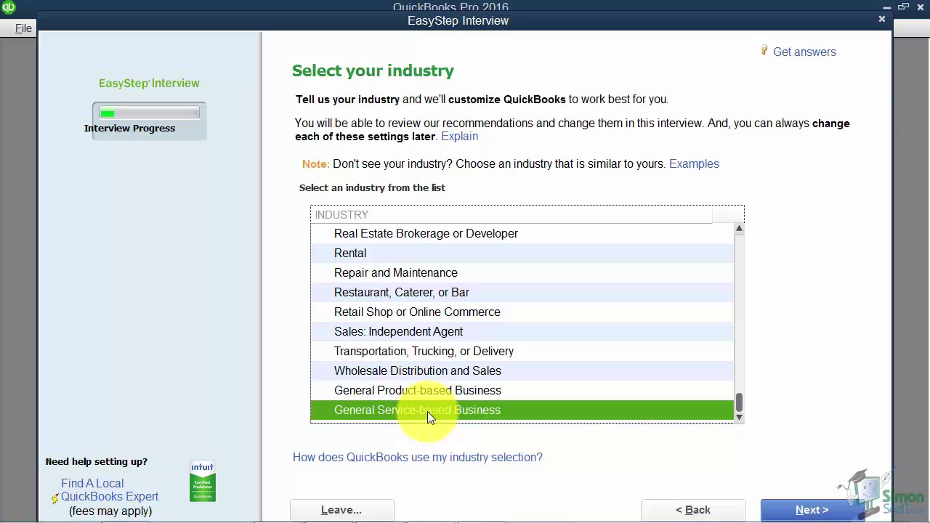
{"action": "left_click", "coordinate": [809, 512]}
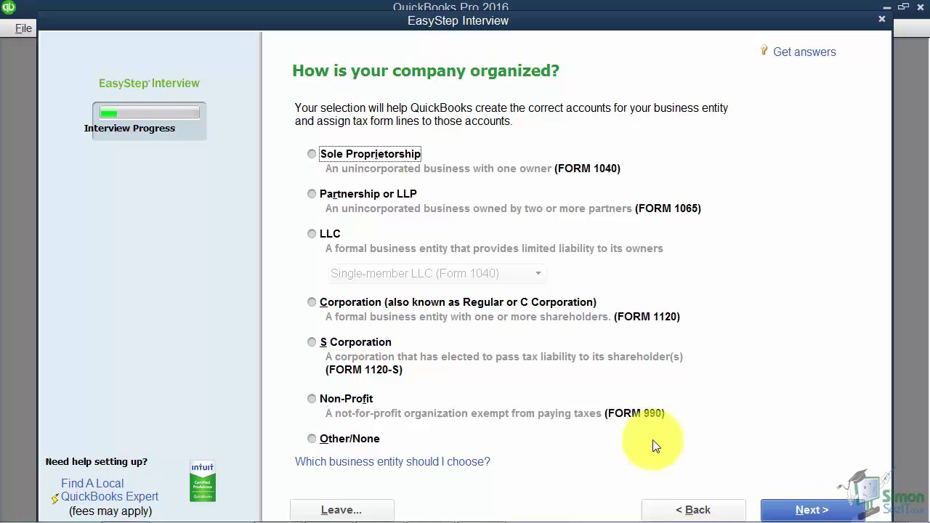
Step: Choose Other/None as the company's organization and continue
{"action": "left_click", "coordinate": [312, 440]}
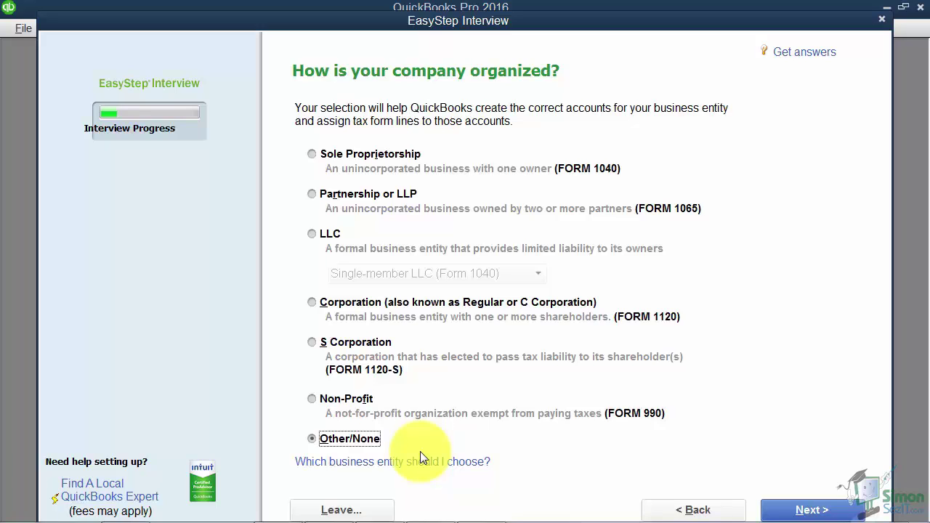
{"action": "left_click", "coordinate": [805, 512]}
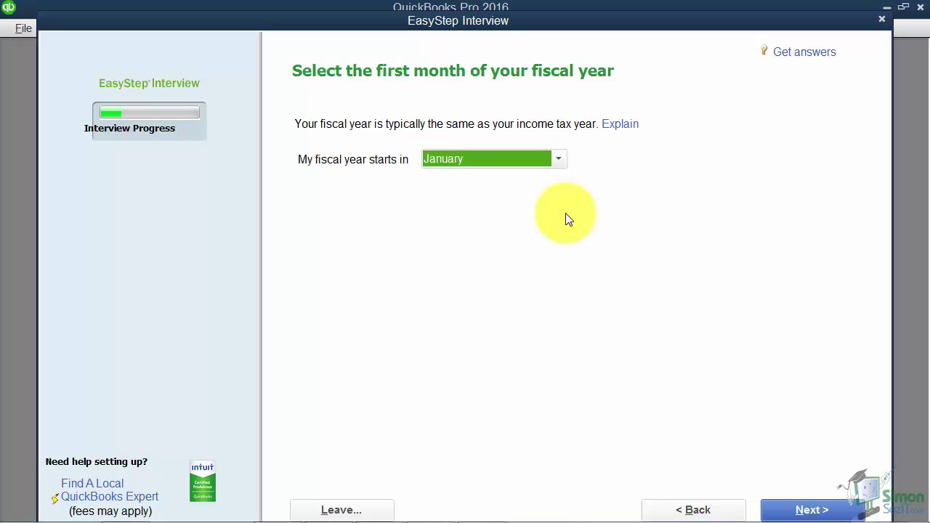
Step: Keep January as the fiscal year's first month and continue
{"action": "left_click", "coordinate": [811, 511]}
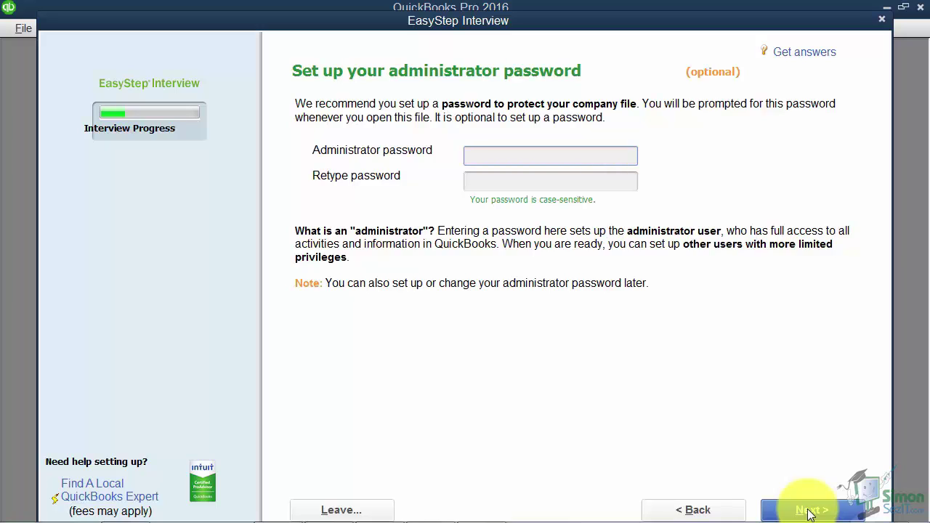
Step: Skip the administrator password and save the file as ABC Services.QBW
{"action": "left_click", "coordinate": [810, 511]}
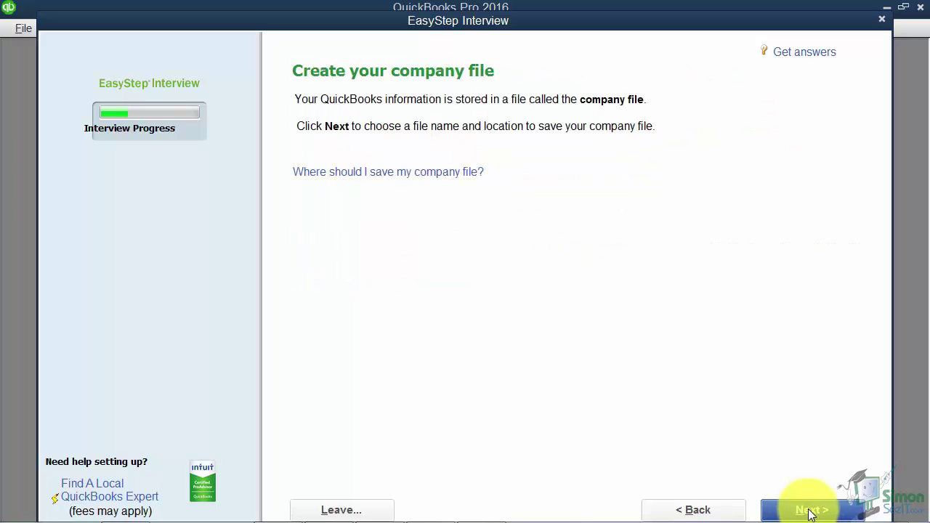
{"action": "left_click", "coordinate": [810, 511]}
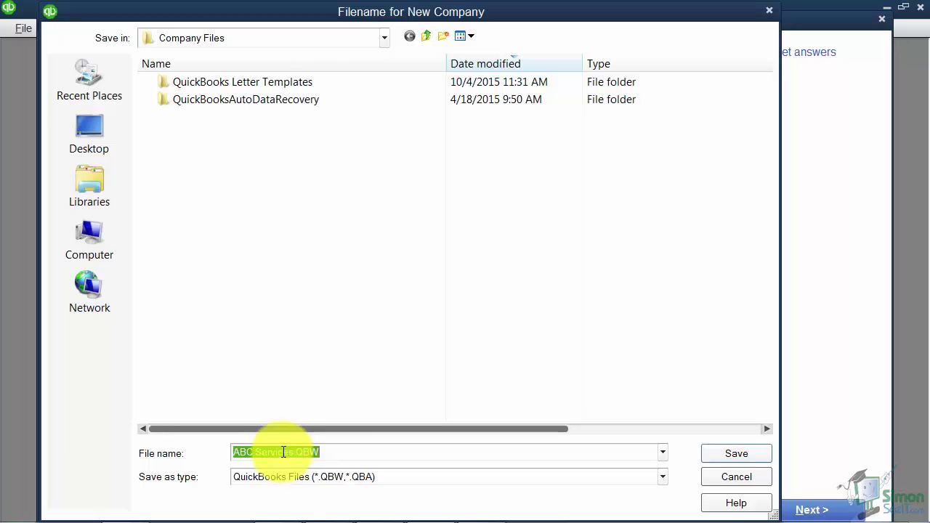
{"action": "left_click", "coordinate": [730, 453]}
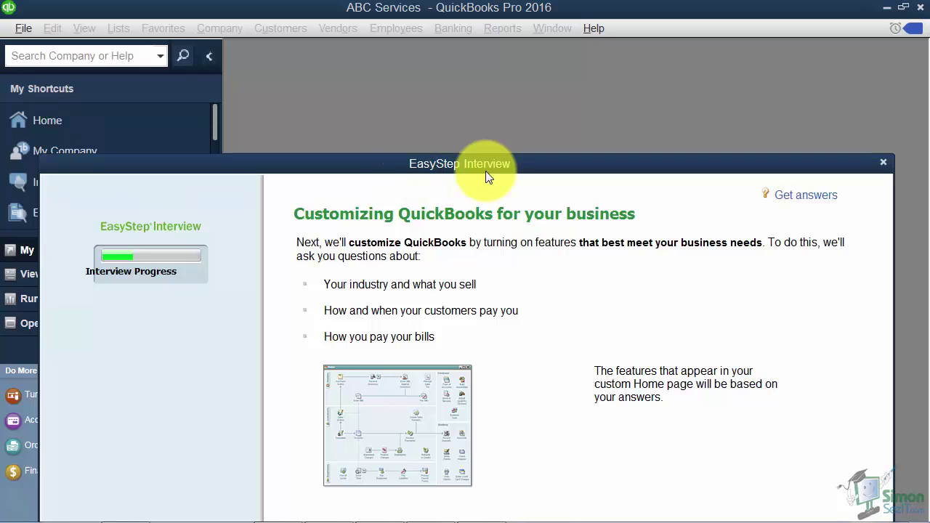
Step: Move the EasyStep Interview window up once the customization intro page appears
{"action": "left_click_drag", "start_coordinate": [485, 173], "coordinate": [486, 28]}
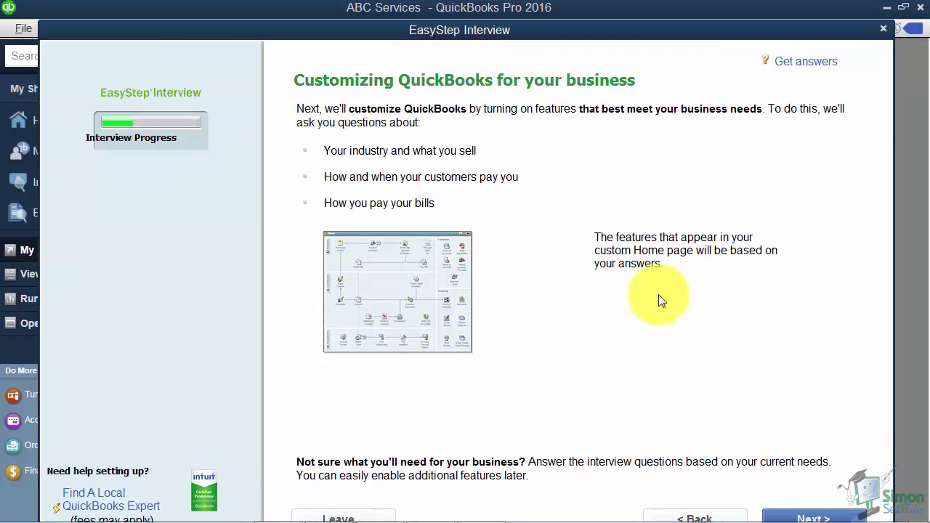
Step: Begin the customization questions and select Both services and products
{"action": "left_click", "coordinate": [783, 518]}
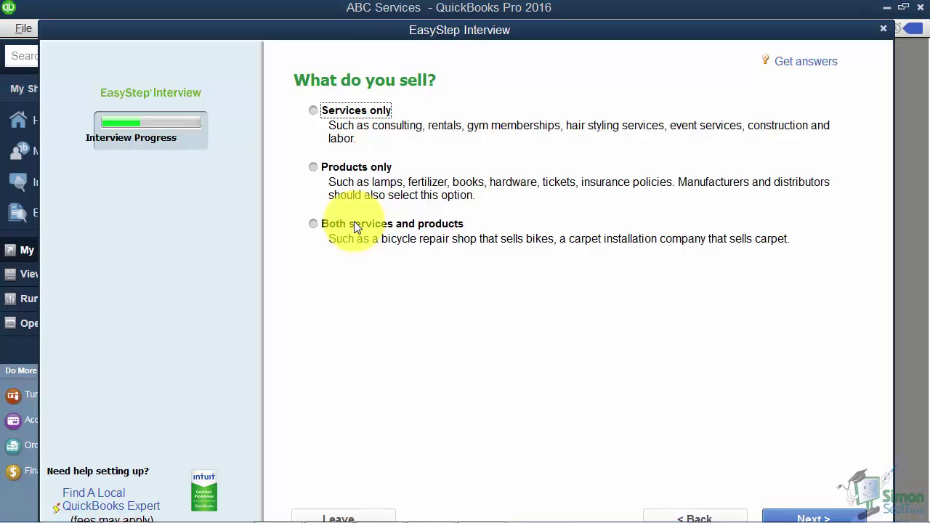
{"action": "left_click", "coordinate": [320, 227]}
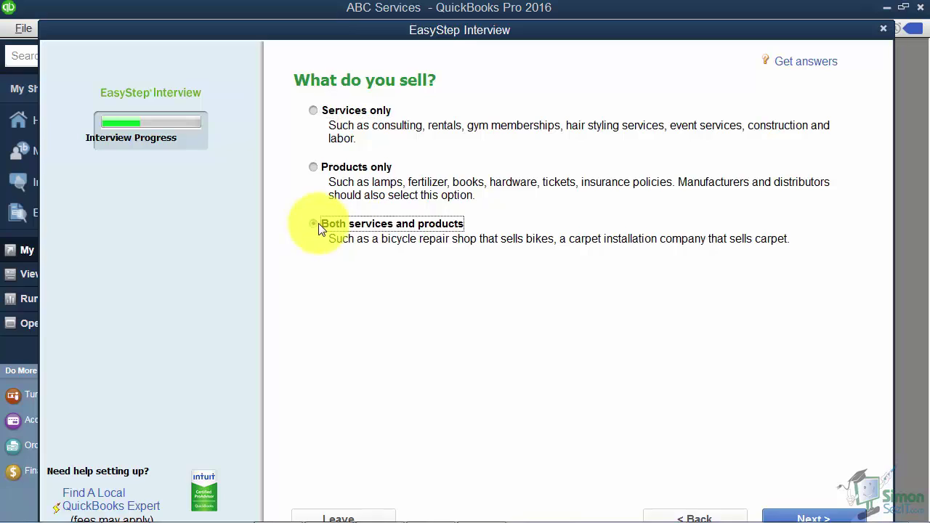
Step: Confirm what the business sells and keep Yes for sales tax and estimates
{"action": "left_click", "coordinate": [796, 517]}
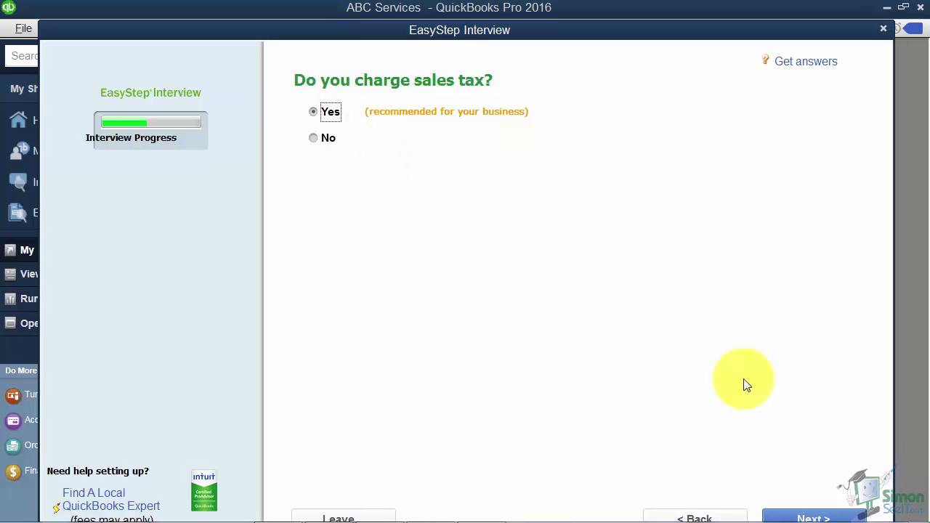
{"action": "left_click", "coordinate": [785, 515]}
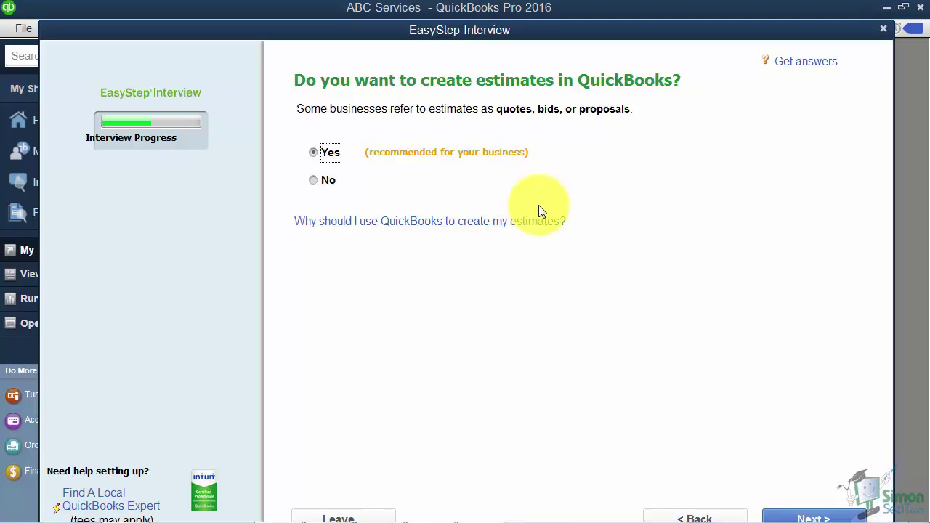
{"action": "left_click", "coordinate": [798, 517]}
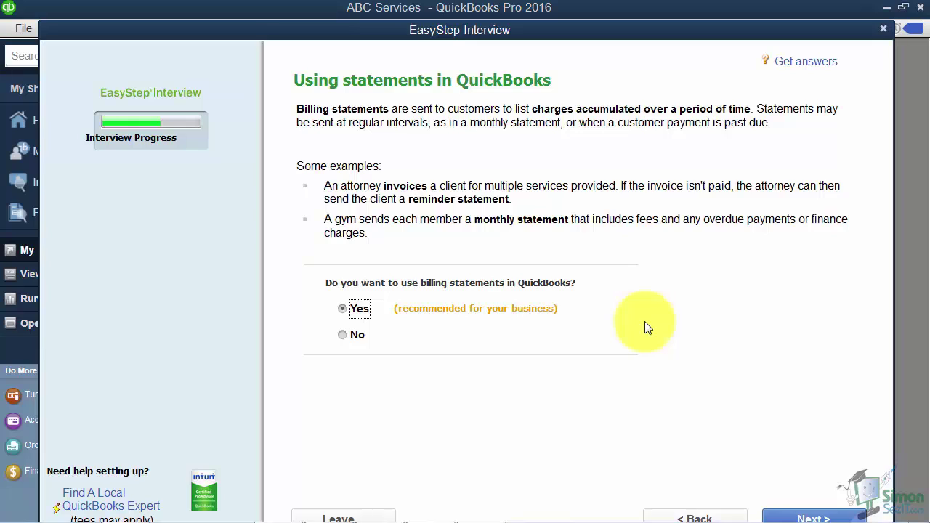
Step: Leave billing statements and progress invoicing set to Yes in the interview
{"action": "left_click", "coordinate": [803, 515]}
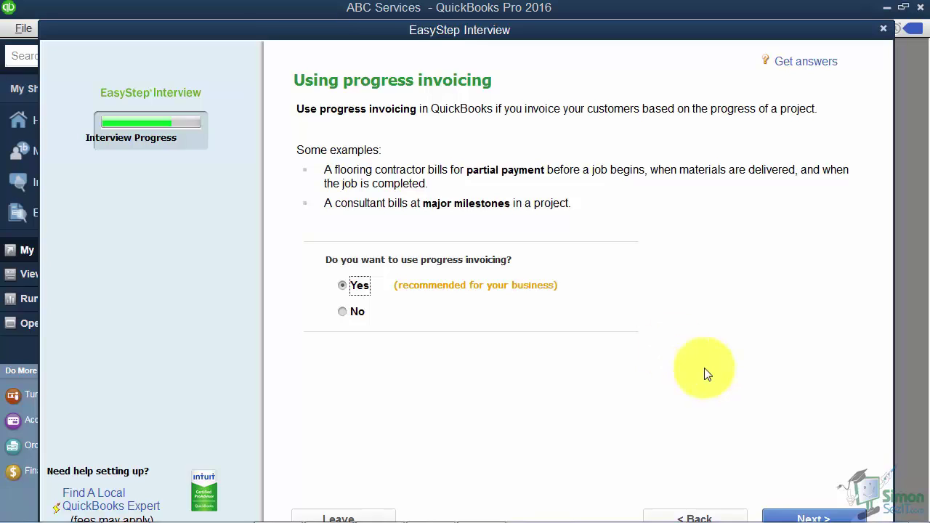
{"action": "left_click", "coordinate": [807, 518]}
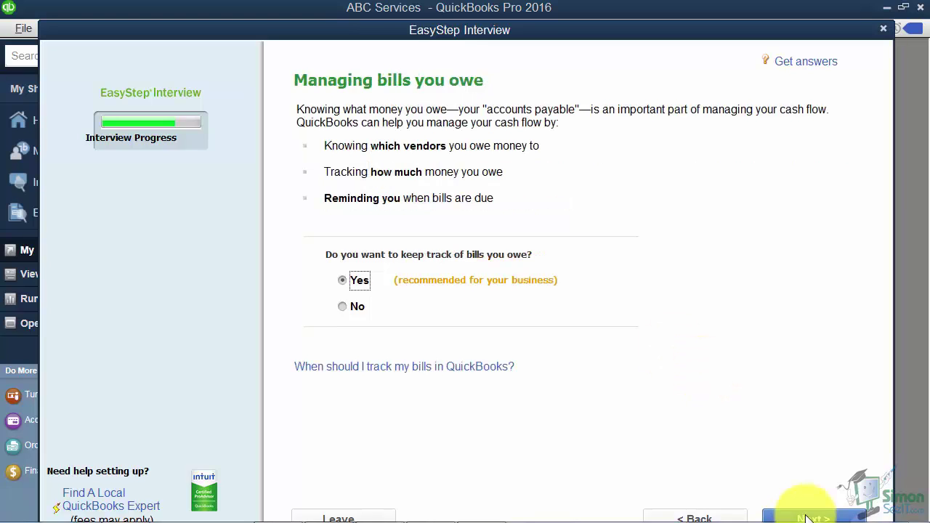